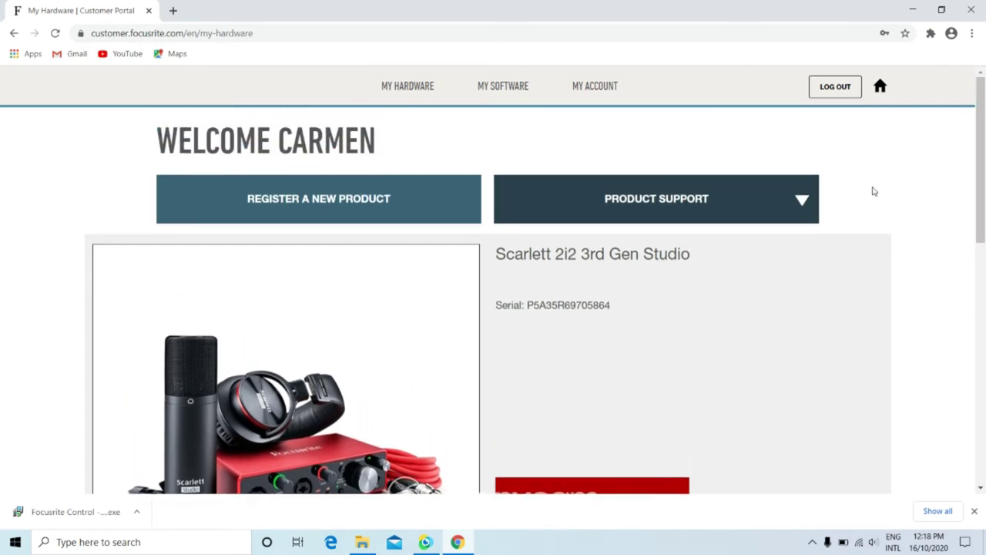
View the brand choices under Product Support and collapse them again.
{"action": "left_click", "coordinate": [801, 202]}
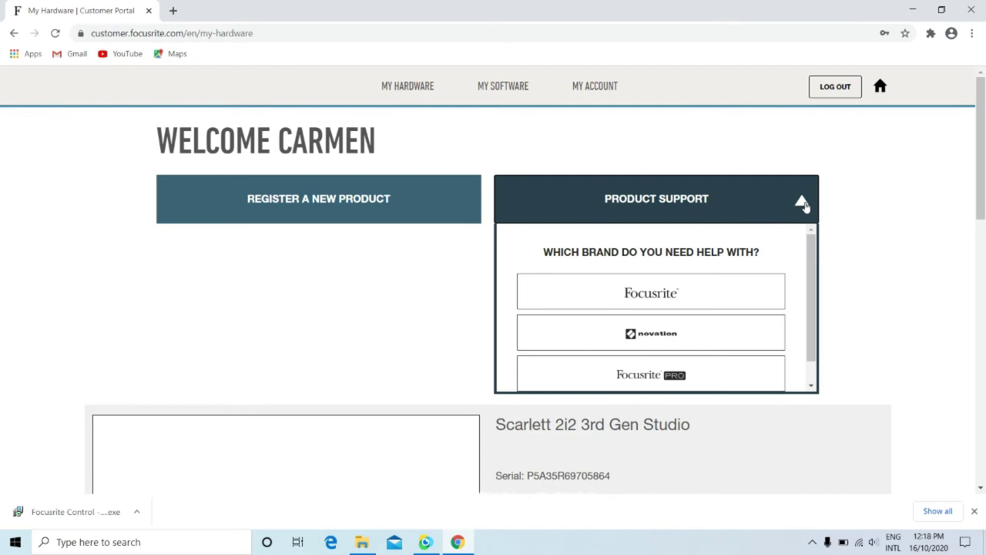
{"action": "left_click", "coordinate": [802, 202]}
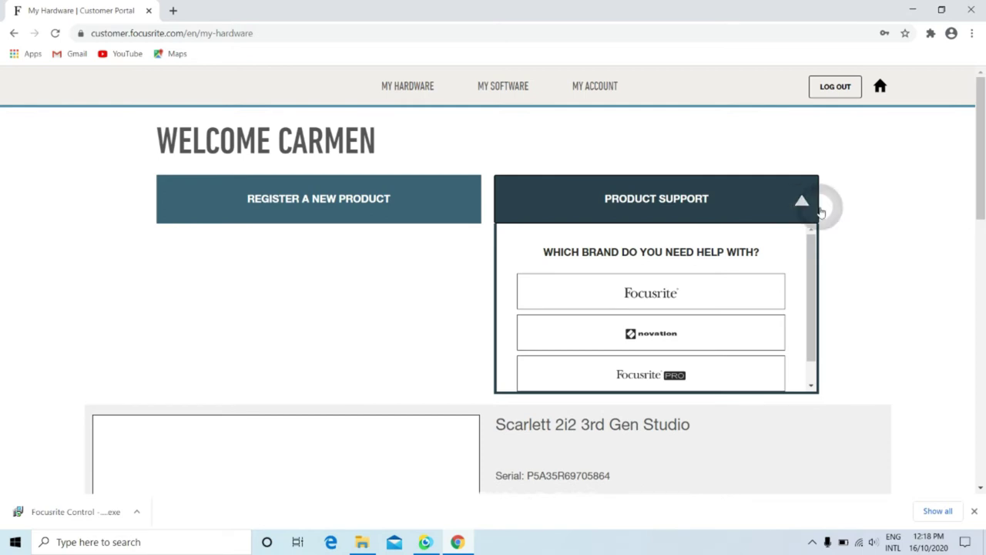
{"action": "left_click", "coordinate": [803, 204]}
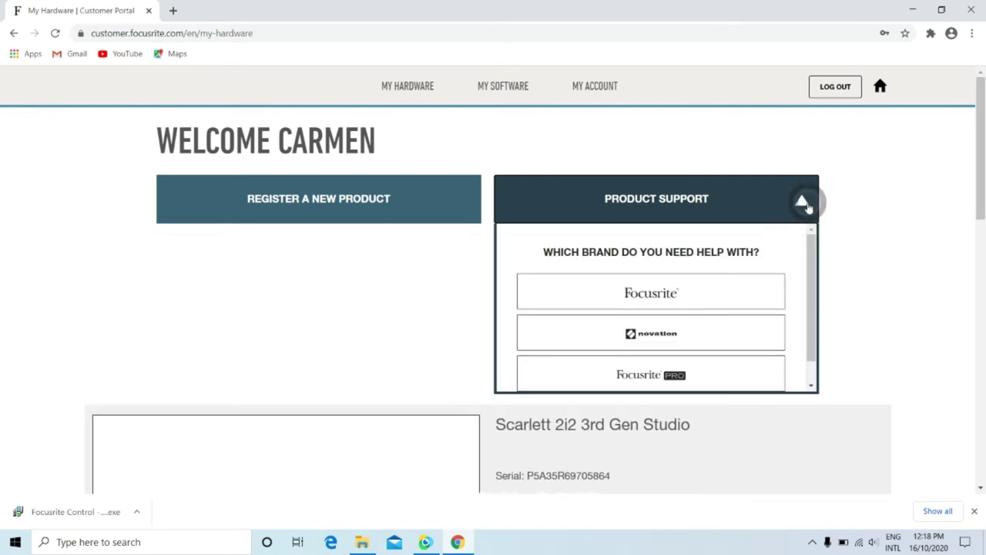
{"action": "left_click", "coordinate": [803, 204]}
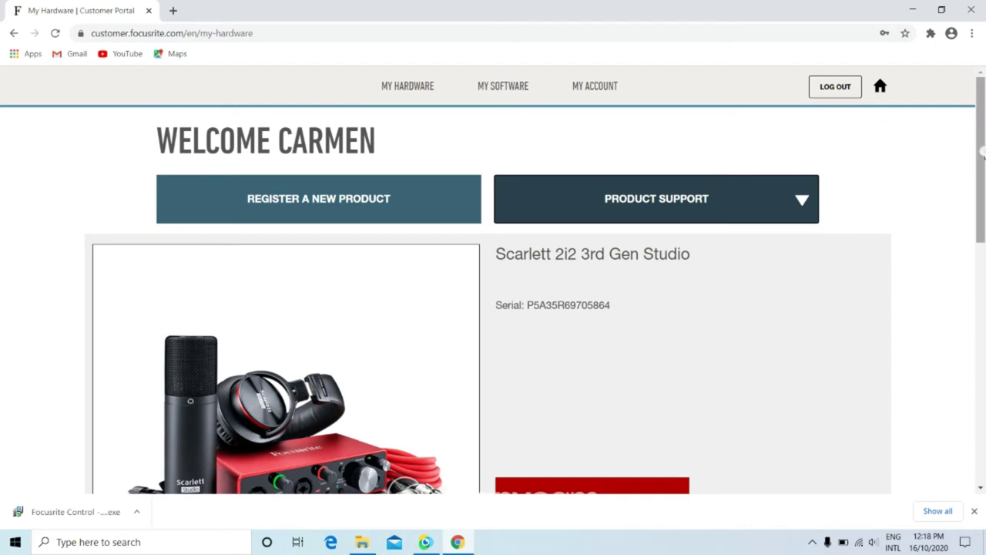
Review the driver downloads listed for the Scarlett 2i2 3rd Gen Studio.
{"action": "left_click_drag", "start_coordinate": [983, 154], "coordinate": [983, 265]}
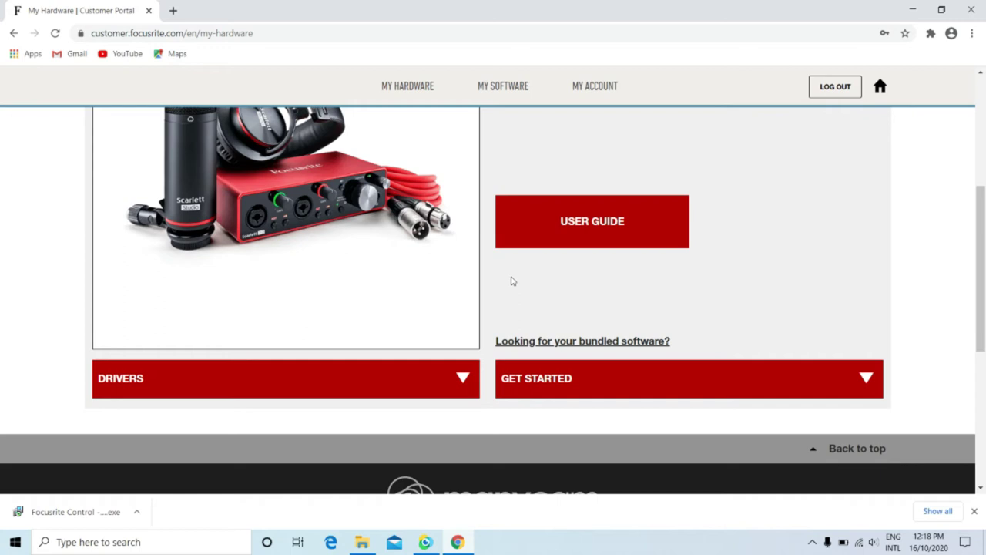
{"action": "left_click", "coordinate": [463, 378]}
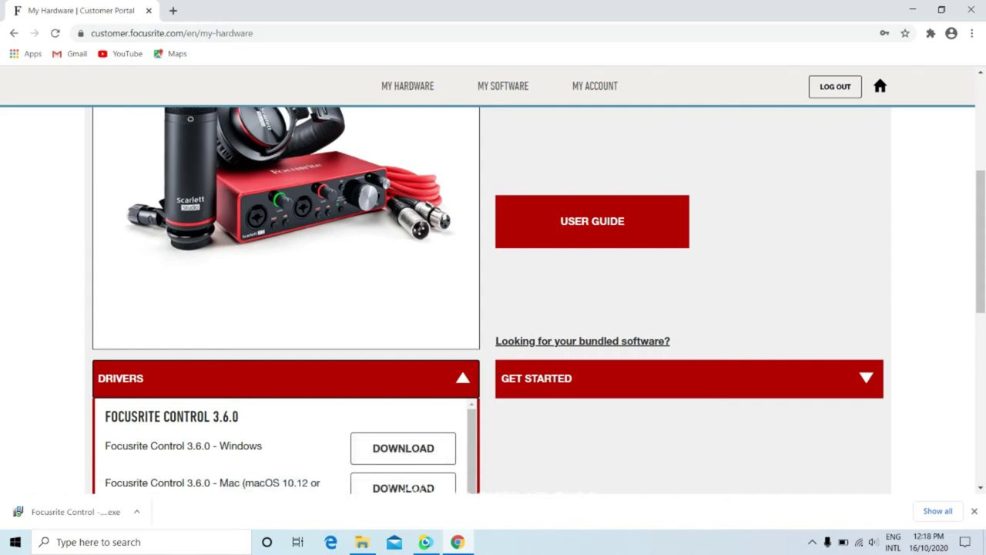
{"action": "scroll", "coordinate": [979, 294], "scroll_direction": "down", "scroll_amount": 1}
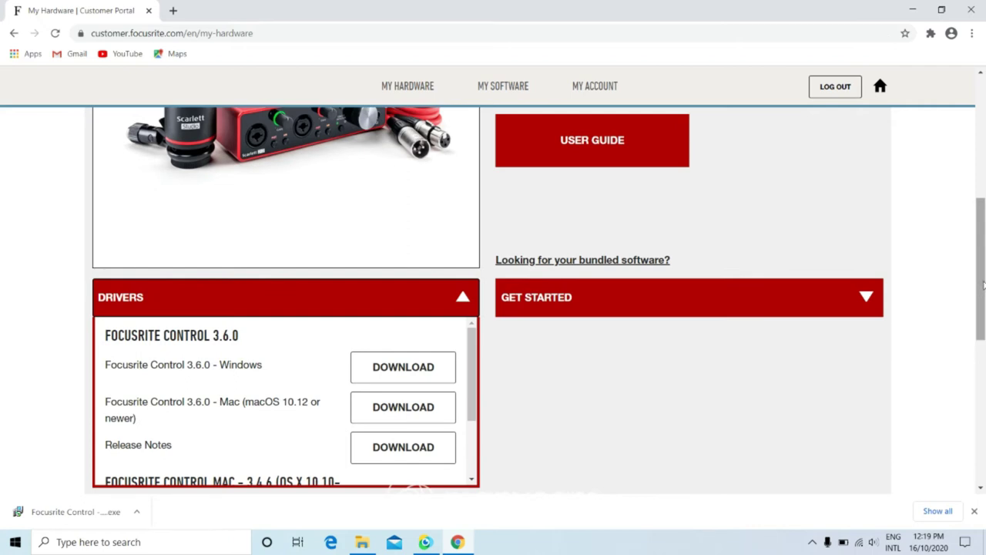
{"action": "left_click_drag", "start_coordinate": [979, 289], "coordinate": [984, 149]}
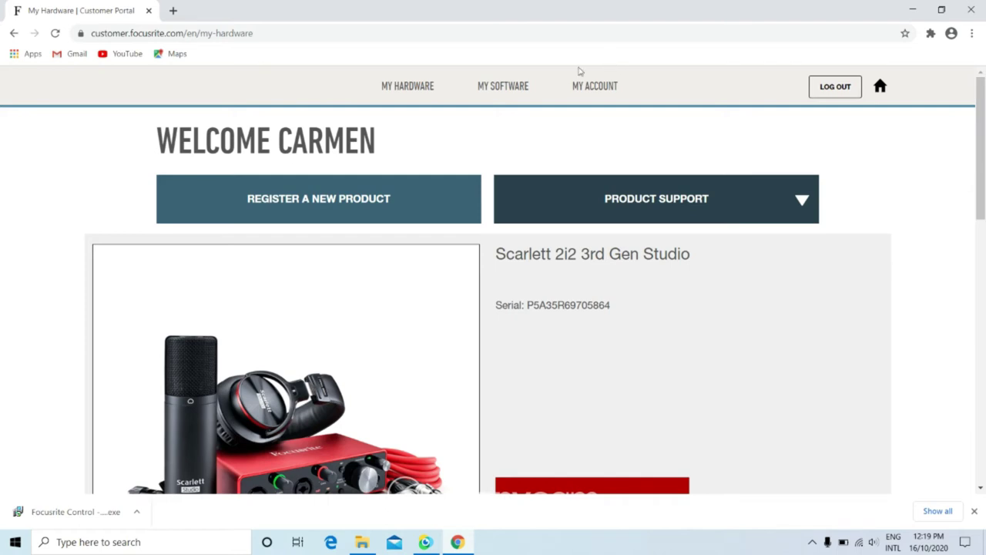
Open the bundled software page and expand the Get Ableton Live Lite section.
{"action": "left_click", "coordinate": [529, 92]}
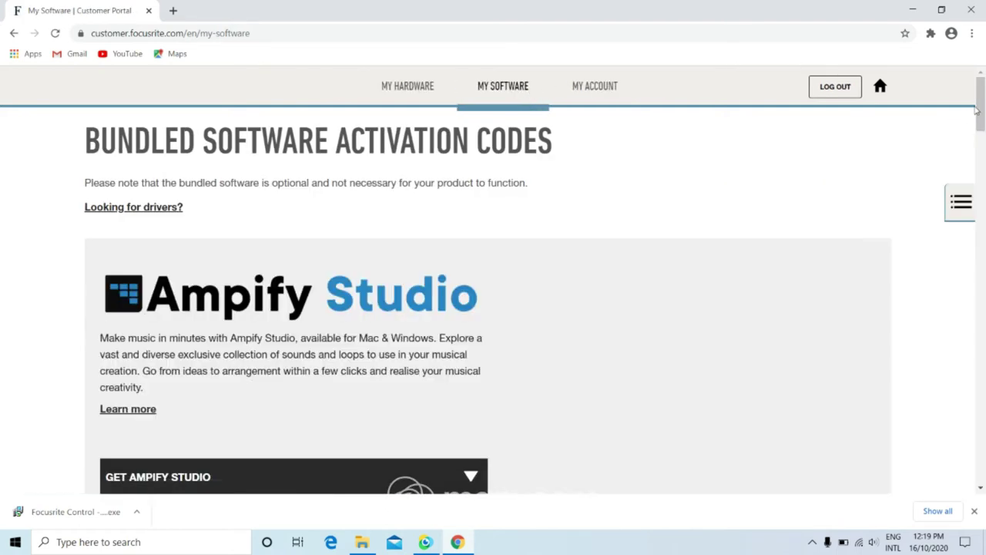
{"action": "left_click_drag", "start_coordinate": [982, 108], "coordinate": [983, 154]}
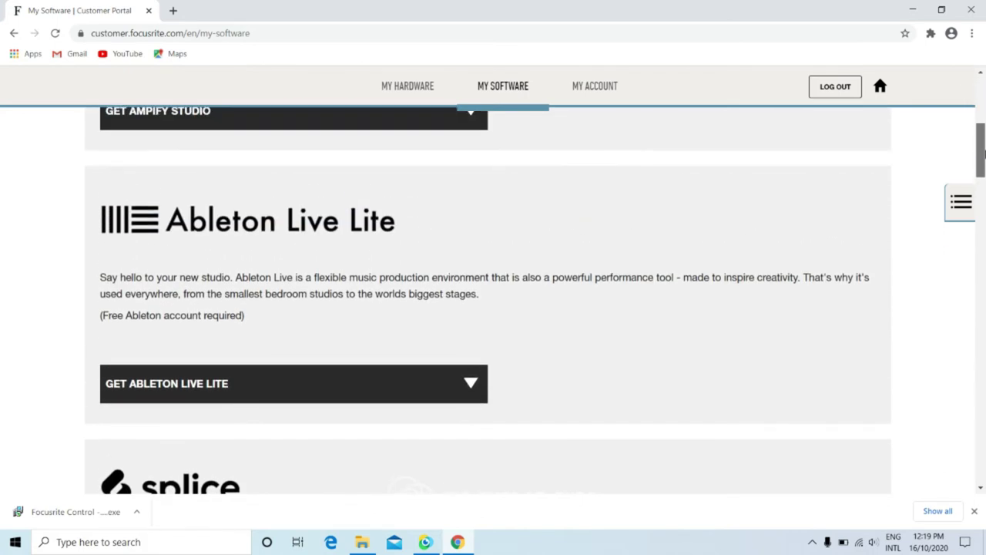
{"action": "left_click", "coordinate": [470, 385]}
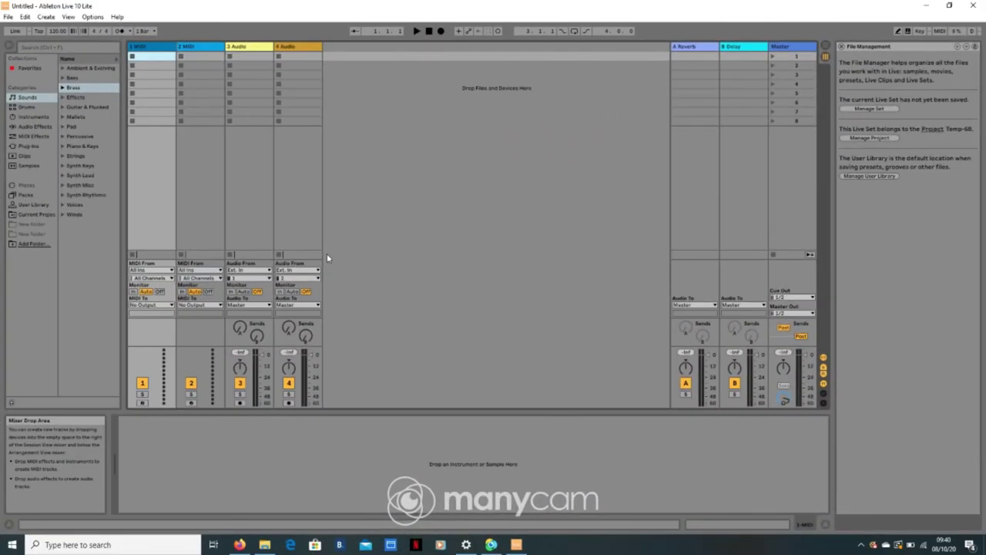
In Ableton Live Lite, set the audio preferences to the ASIO driver type with Focusrite USB ASIO as the audio device.
{"action": "left_click", "coordinate": [93, 16]}
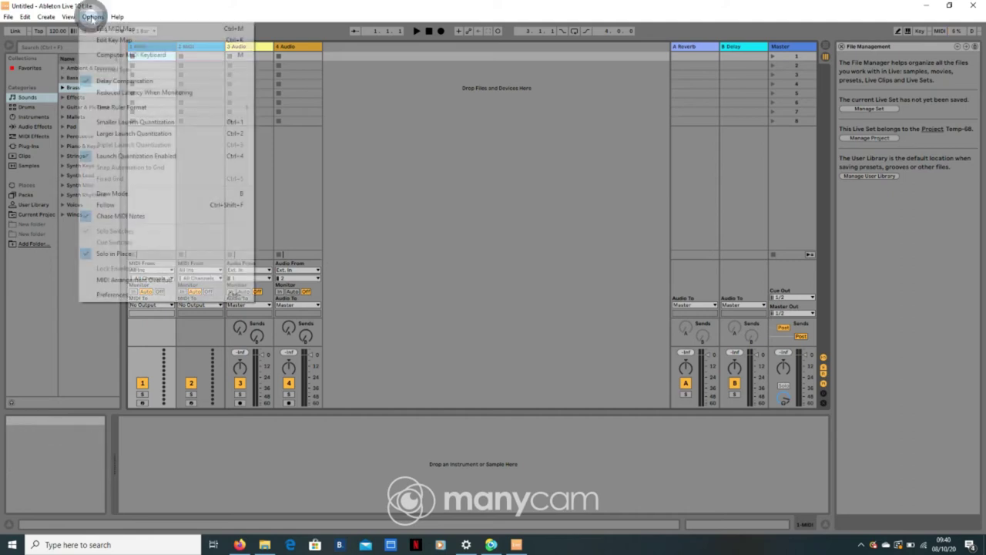
{"action": "left_click", "coordinate": [115, 294]}
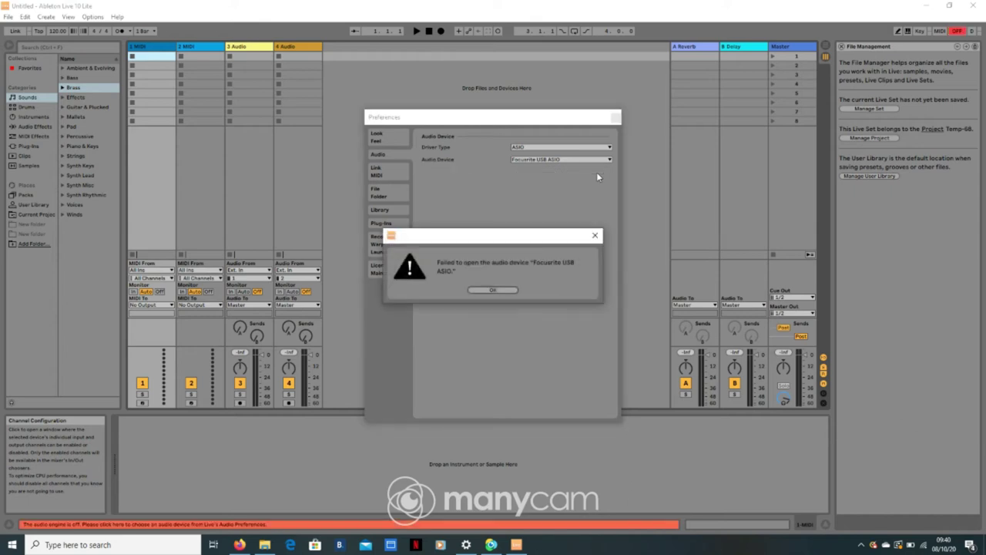
{"action": "left_click", "coordinate": [507, 292]}
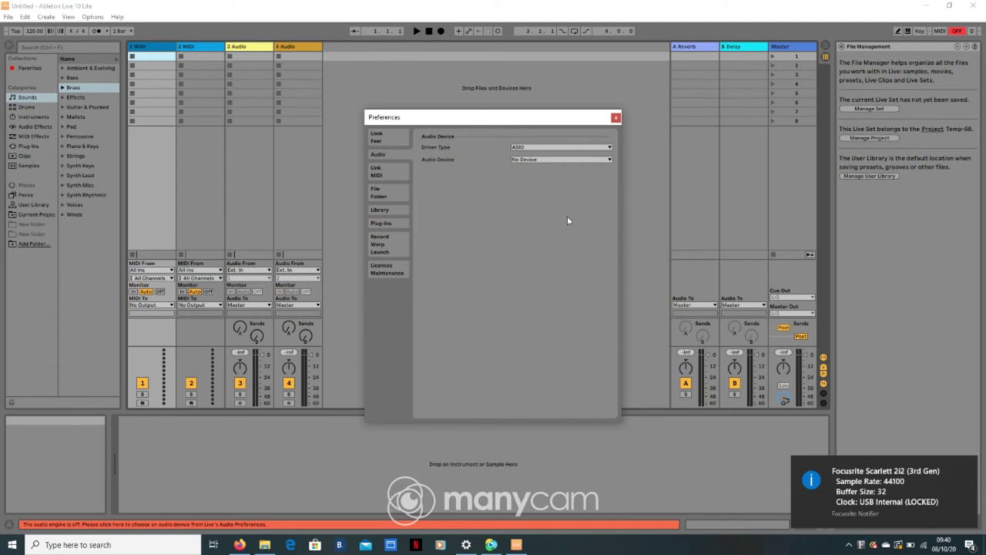
{"action": "left_click", "coordinate": [609, 160]}
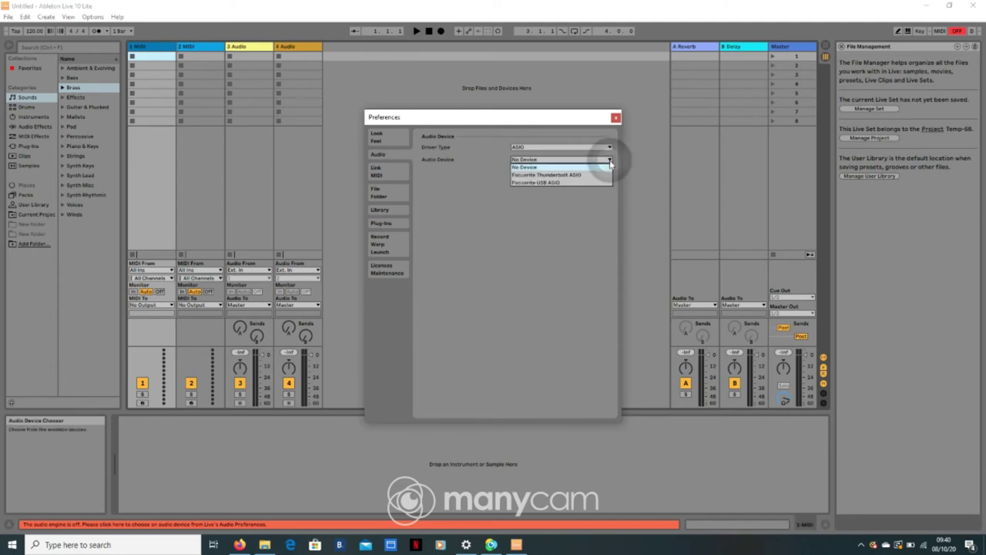
{"action": "left_click", "coordinate": [567, 182]}
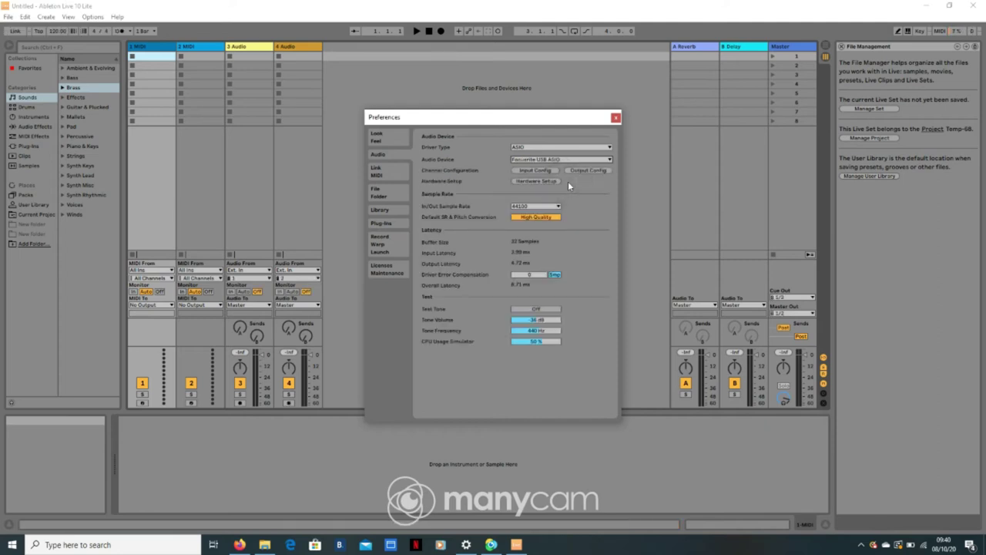
Check the enabled mono and stereo channels in the input and output configurations.
{"action": "left_click", "coordinate": [543, 170]}
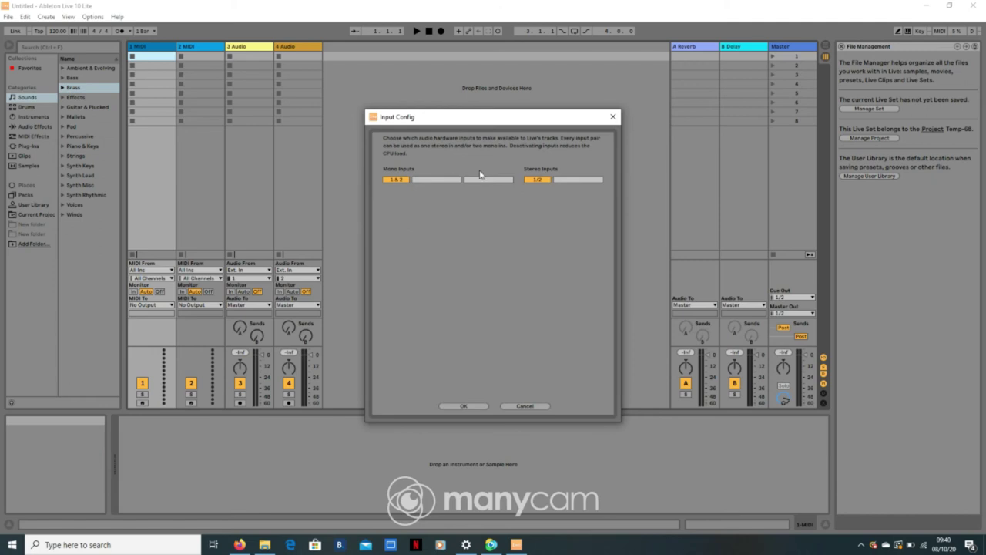
{"action": "left_click", "coordinate": [612, 116]}
{"action": "left_click", "coordinate": [590, 175]}
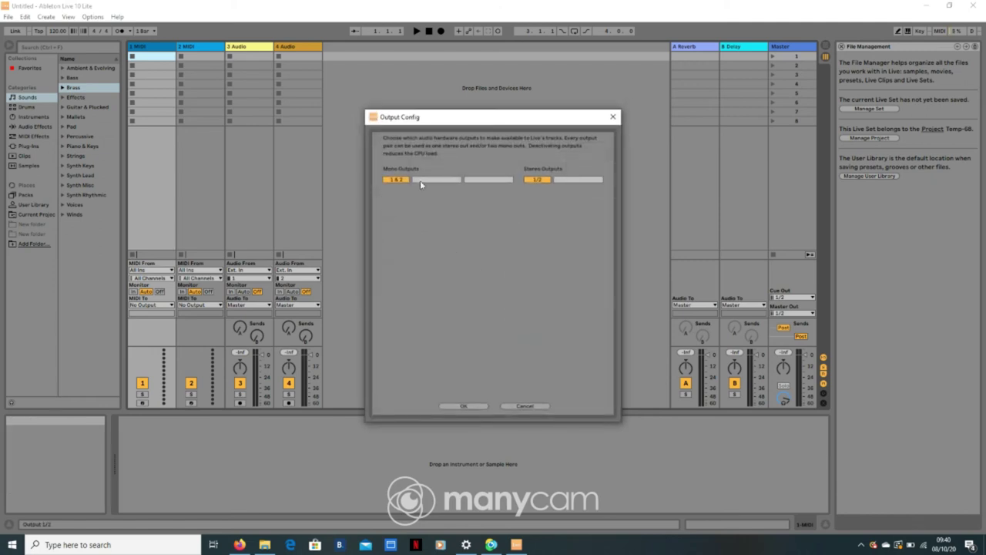
{"action": "left_click", "coordinate": [612, 117]}
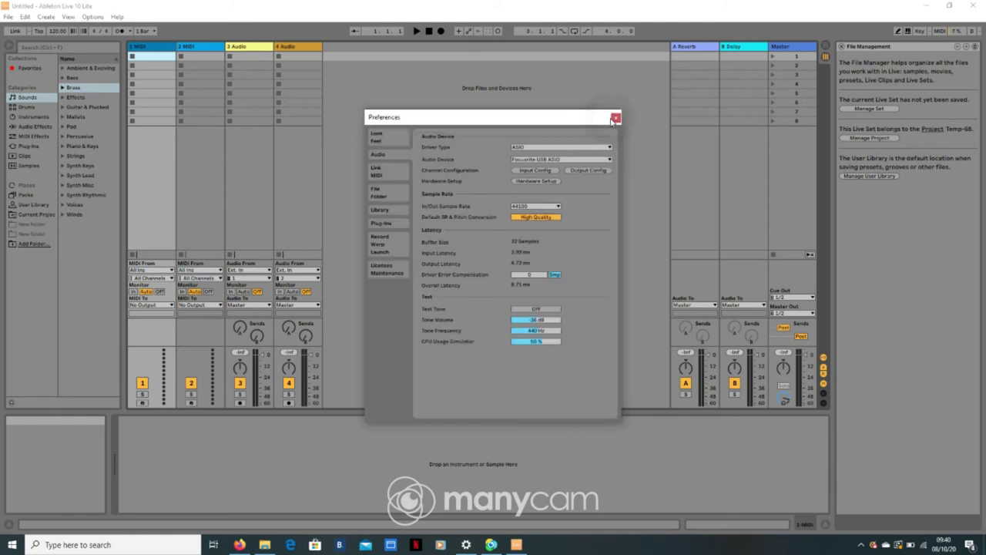
Inspect the sample rate and buffer size in the Scarlett 2i2 hardware settings, then close them.
{"action": "left_click", "coordinate": [547, 181]}
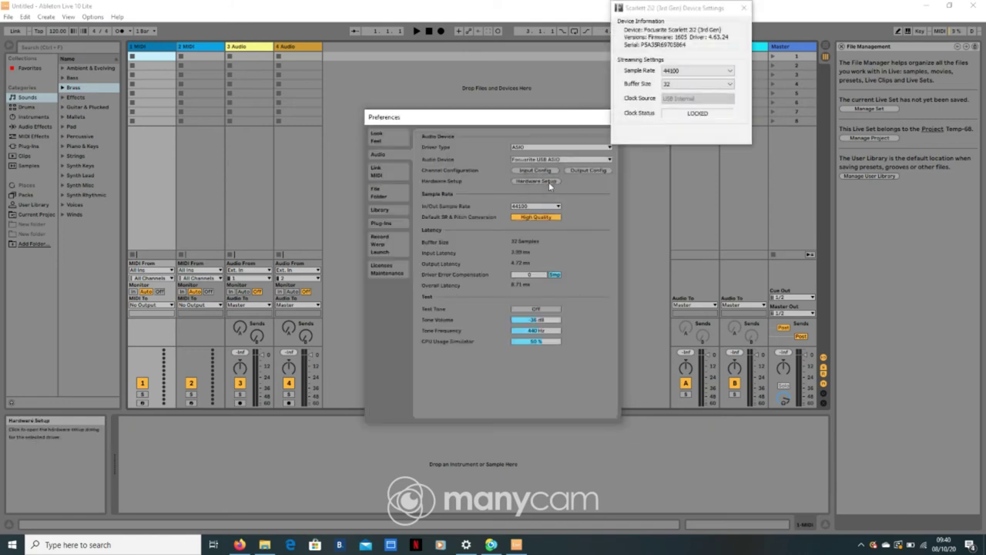
{"action": "left_click", "coordinate": [697, 70]}
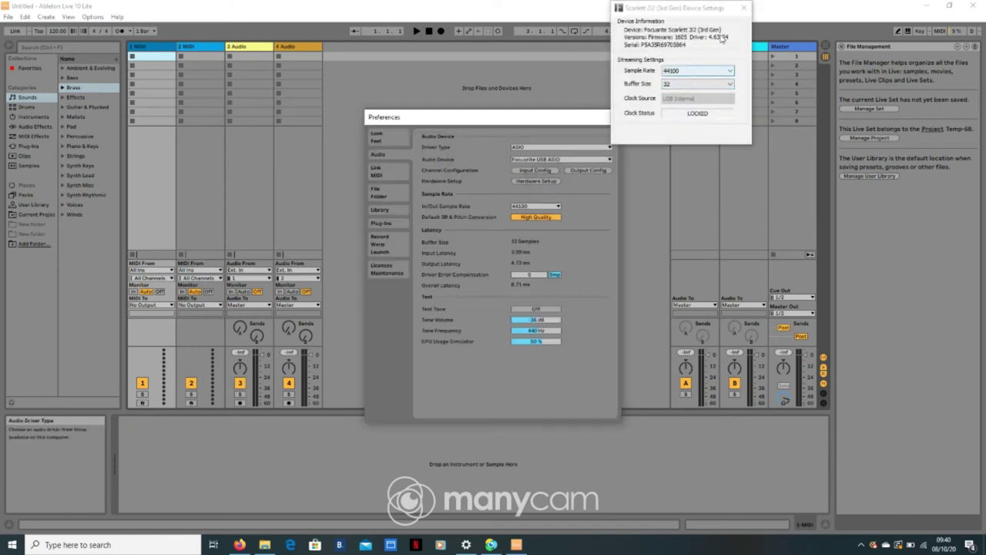
{"action": "left_click", "coordinate": [691, 85]}
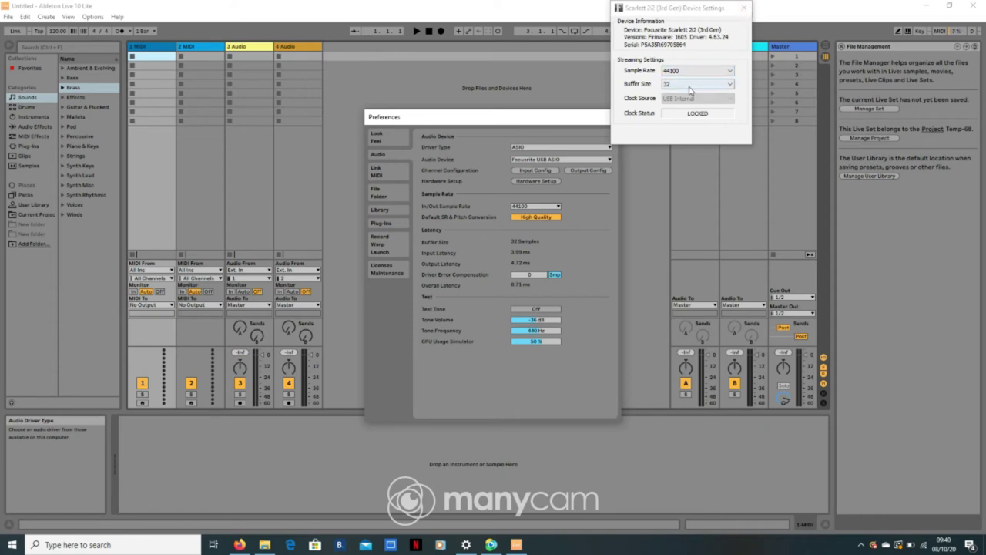
{"action": "left_click", "coordinate": [744, 8]}
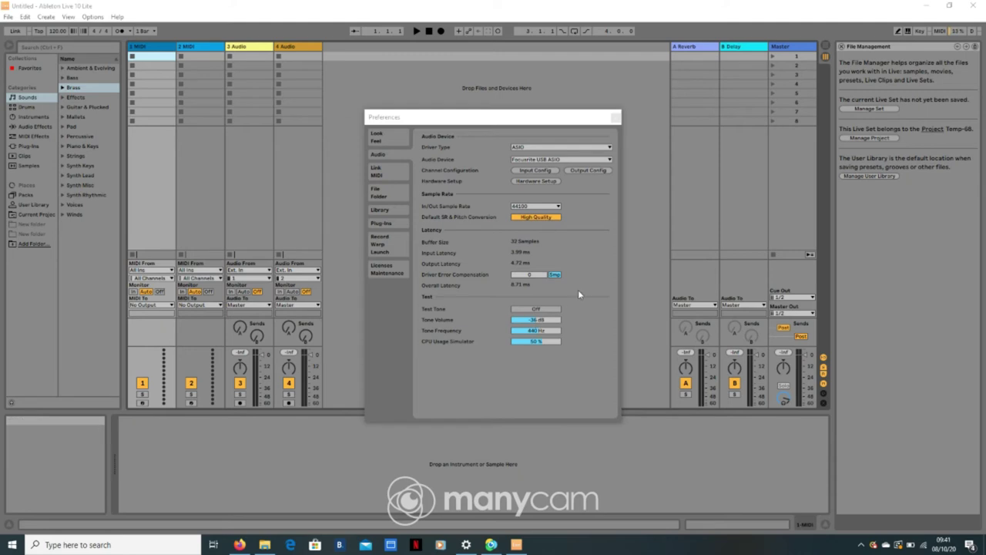
Play the audio test tone briefly, switch it off and close the preferences.
{"action": "left_click", "coordinate": [538, 310]}
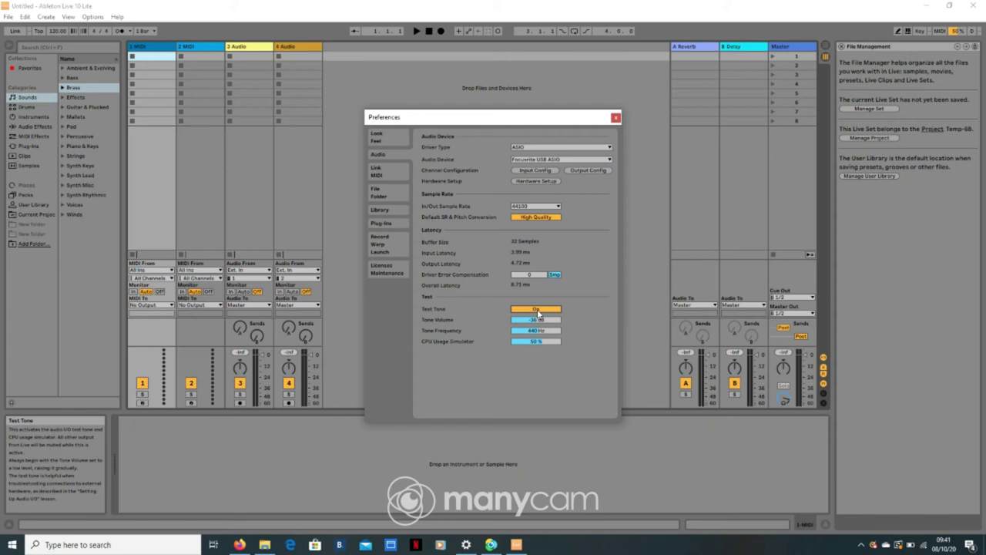
{"action": "left_click", "coordinate": [537, 309]}
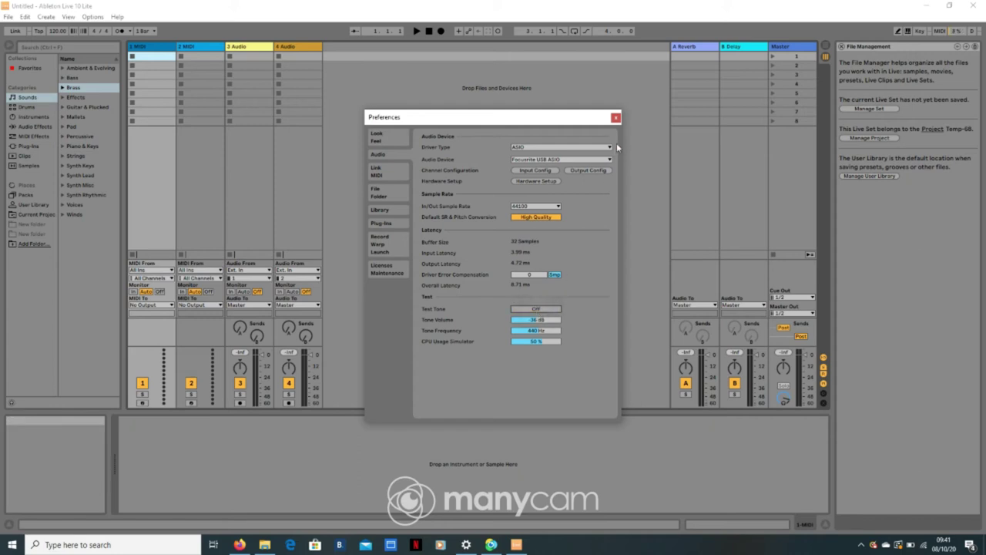
{"action": "left_click", "coordinate": [616, 118]}
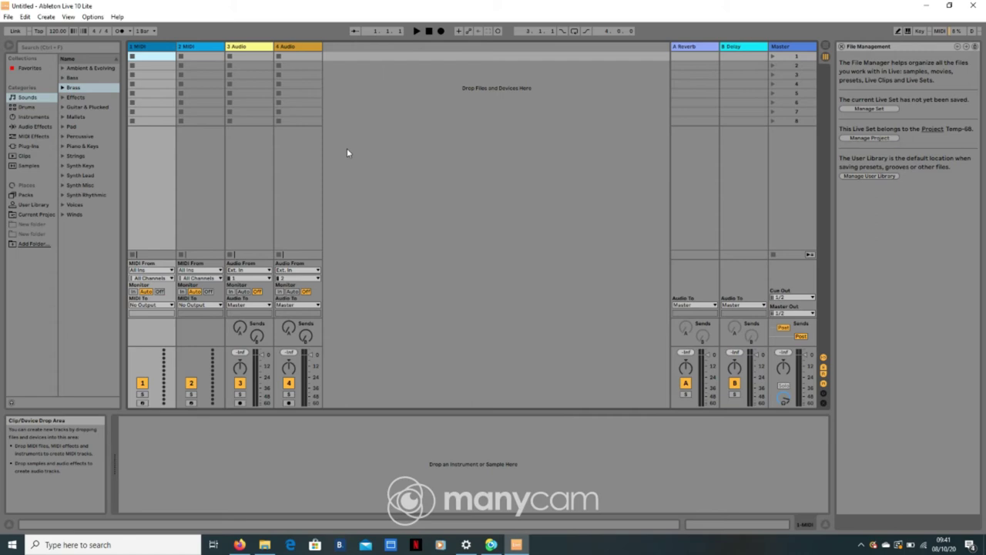
Switch to the Arrangement View and place the song "You are my everythingfinalfinal" at the start of track 4.
{"action": "key", "text": "Tab"}
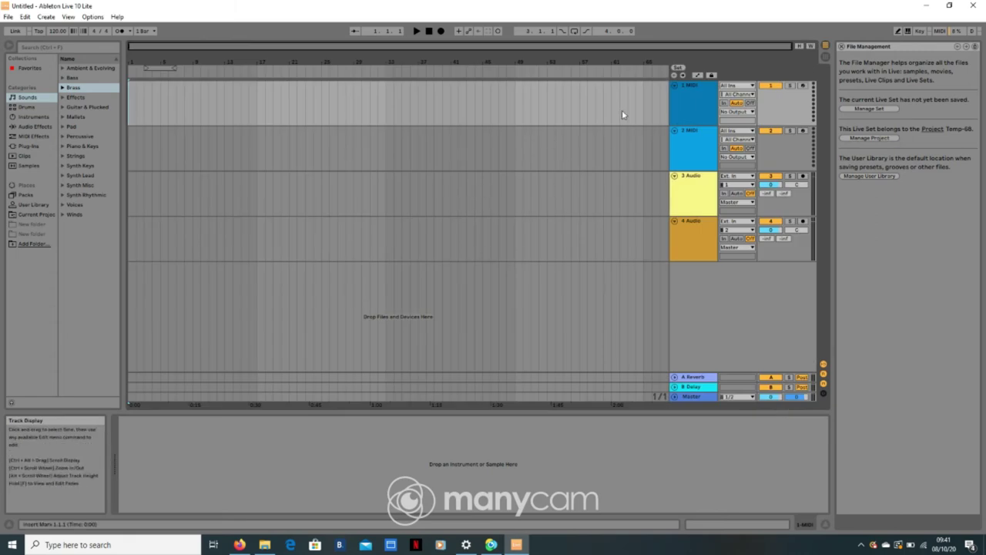
{"action": "left_click_drag", "start_coordinate": [465, 478], "coordinate": [131, 242]}
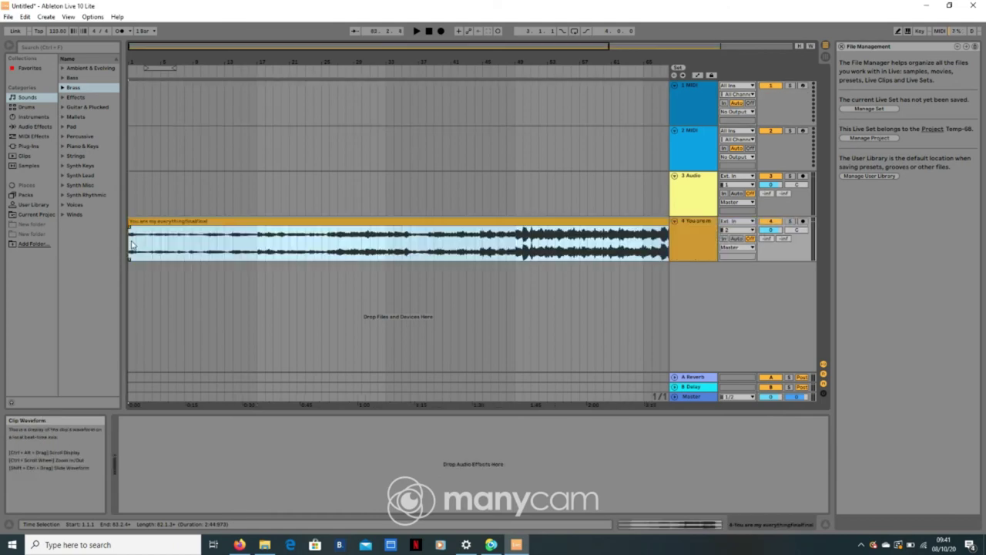
Show the song clip's sample settings, move its start marker and loop brace back to bar -11, and turn off Warp.
{"action": "left_click", "coordinate": [631, 529]}
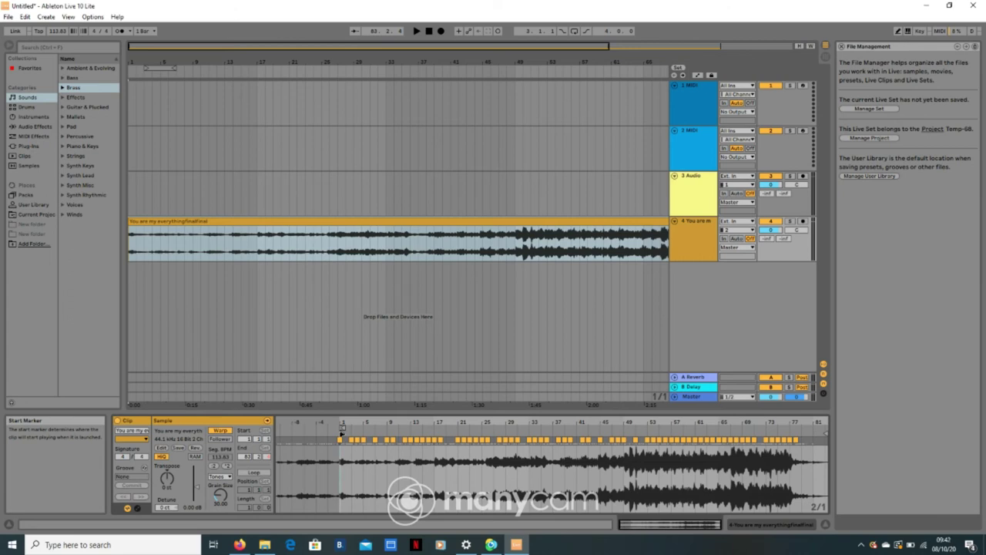
{"action": "left_click_drag", "start_coordinate": [342, 431], "coordinate": [269, 441]}
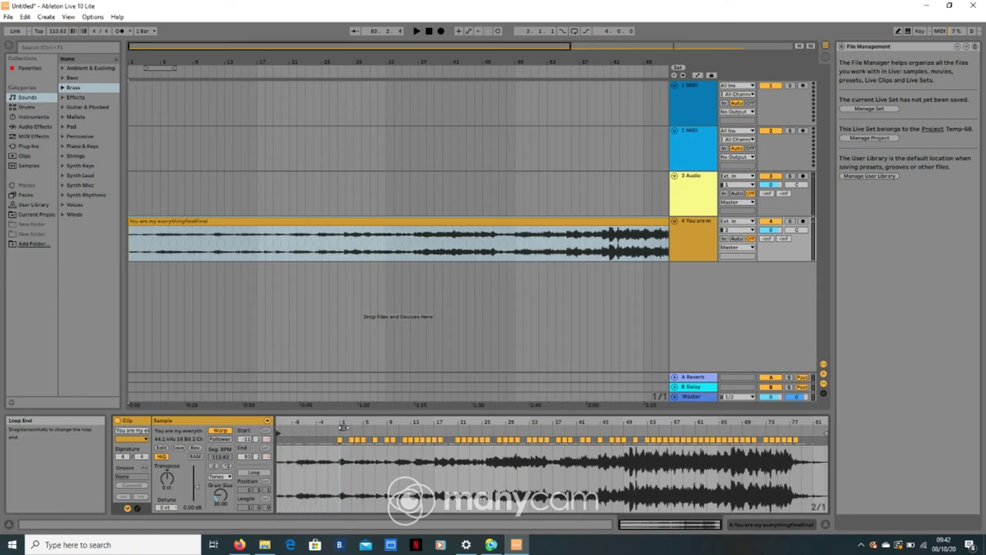
{"action": "left_click_drag", "start_coordinate": [341, 426], "coordinate": [279, 427]}
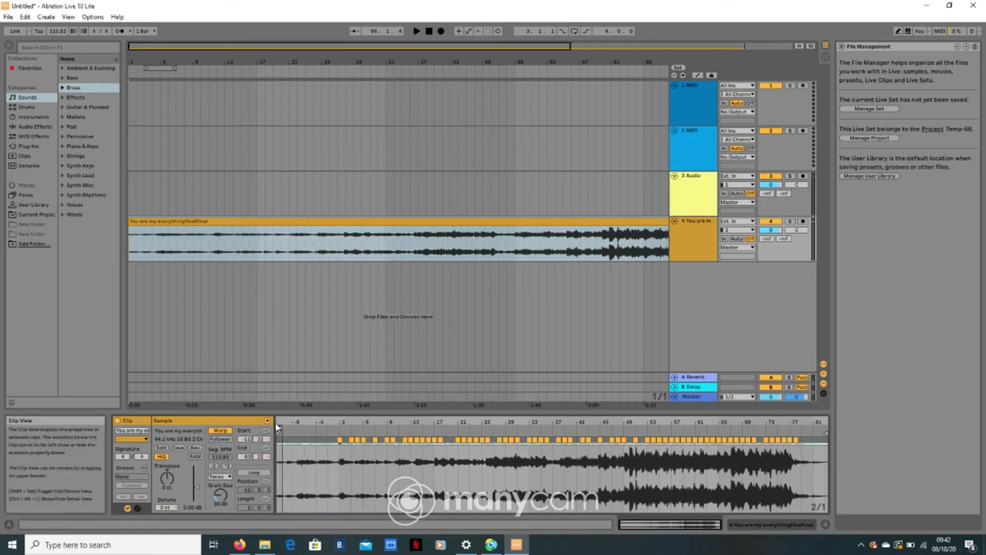
{"action": "left_click", "coordinate": [222, 431]}
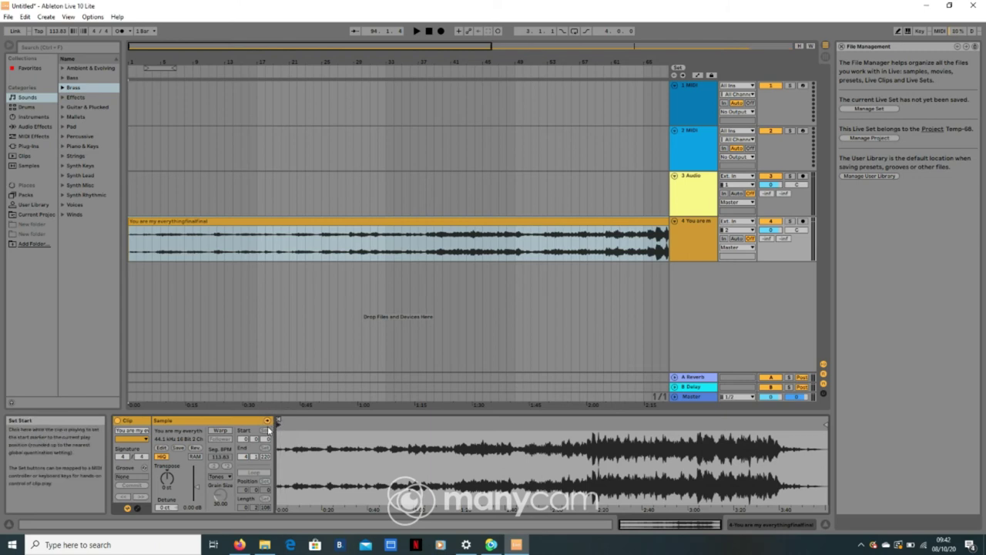
Return to the Session View and set monitoring to Auto on track 4 and In on track 3.
{"action": "key", "text": "Tab"}
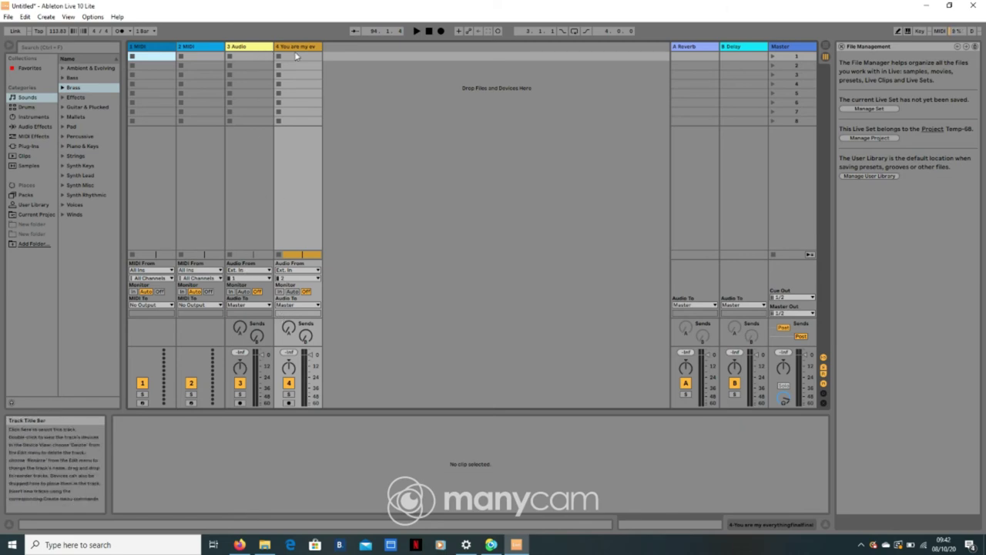
{"action": "left_click", "coordinate": [292, 292]}
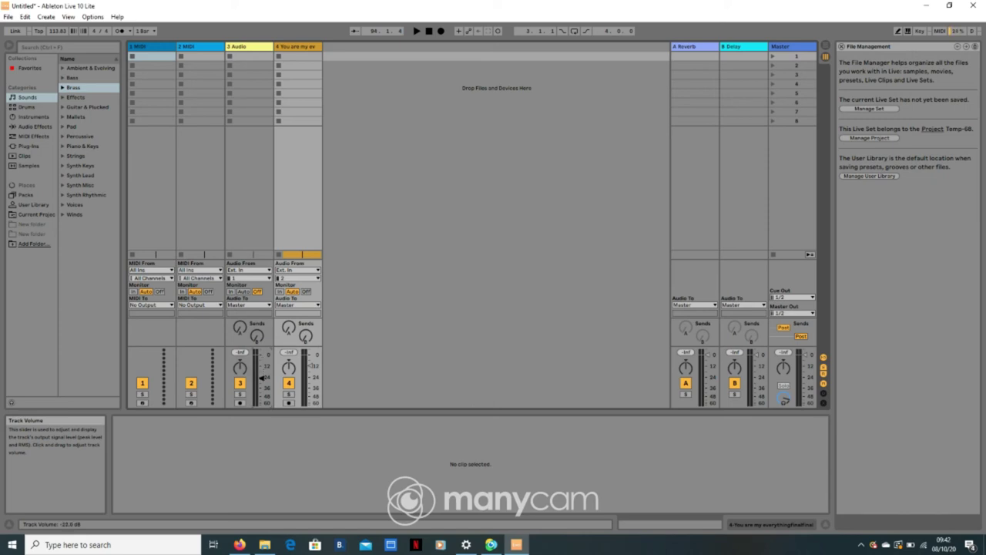
{"action": "left_click", "coordinate": [229, 292]}
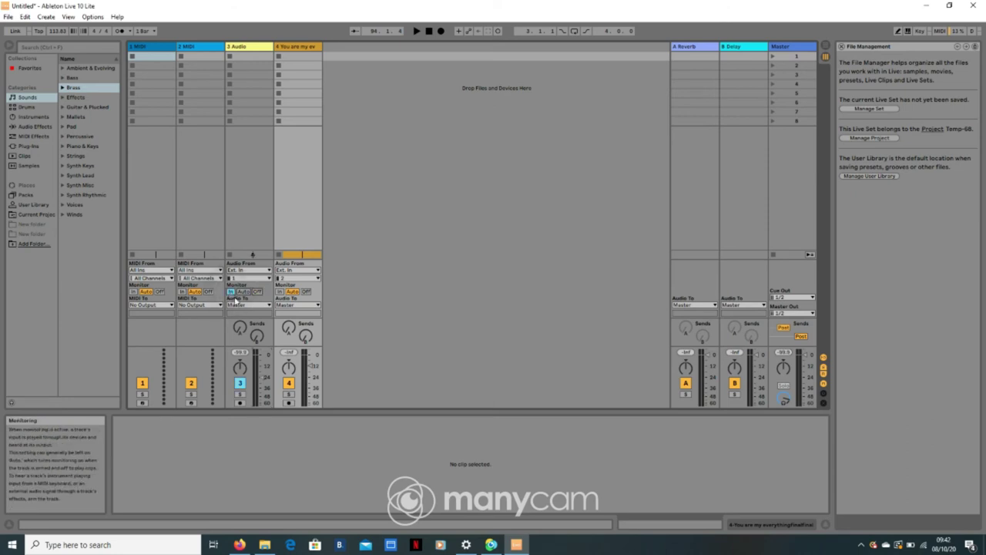
Turn up Send A on track 3, and record an armed take in the track's first clip slot with arrangement recording on.
{"action": "left_click", "coordinate": [240, 328]}
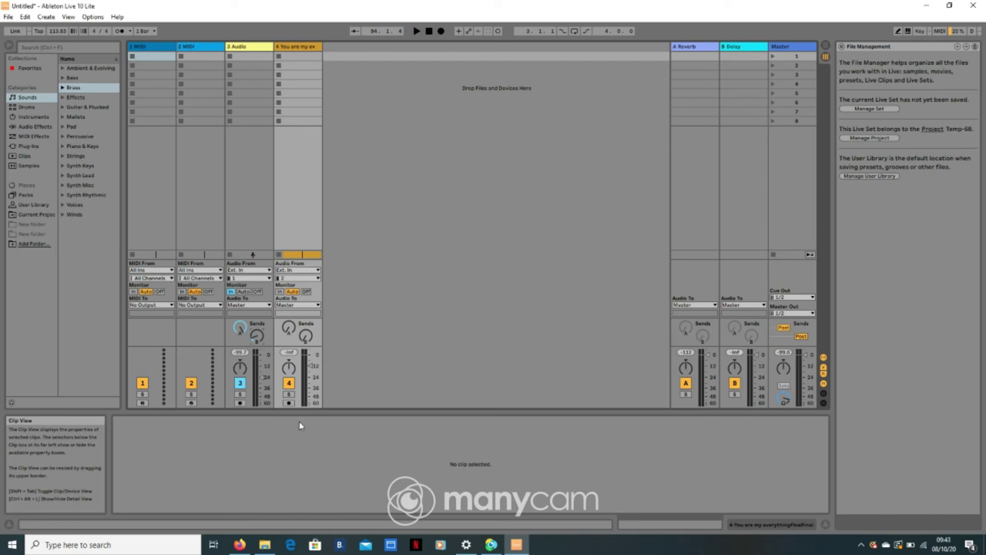
{"action": "left_click", "coordinate": [240, 403]}
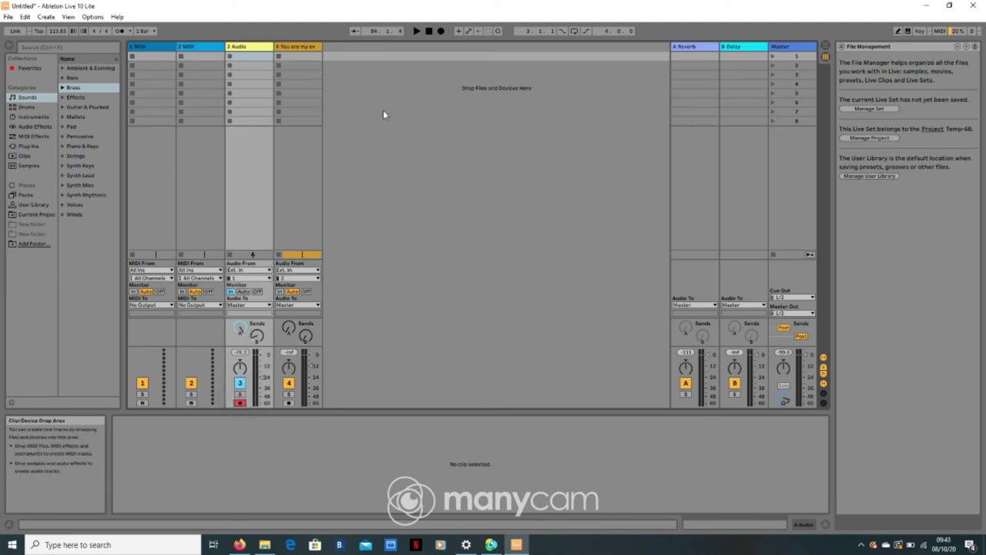
{"action": "left_click", "coordinate": [229, 59]}
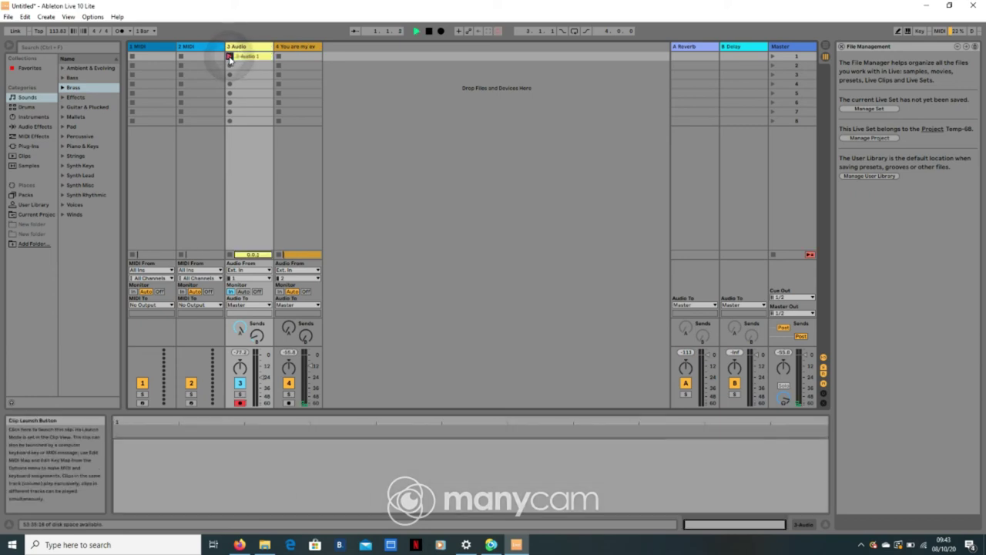
{"action": "left_click", "coordinate": [441, 32]}
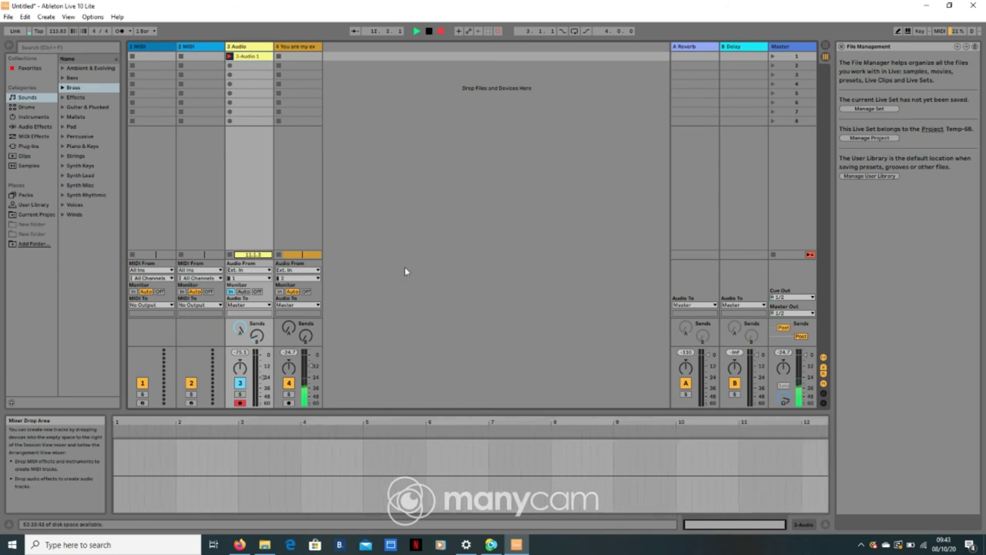
{"action": "left_click", "coordinate": [429, 31]}
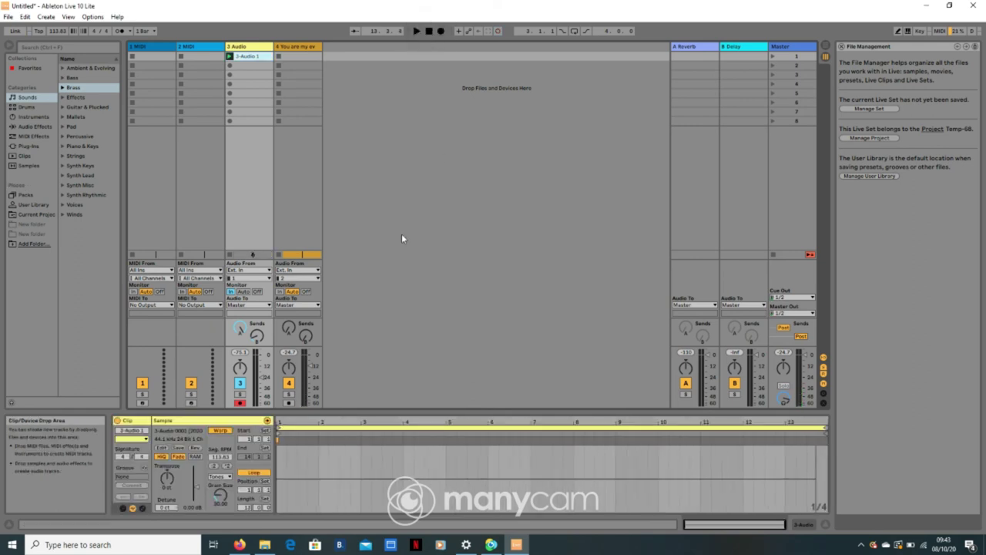
Turn off Warp on the recorded clip and balance tracks 3 and 4 at about -9 dB during playback.
{"action": "left_click", "coordinate": [223, 430]}
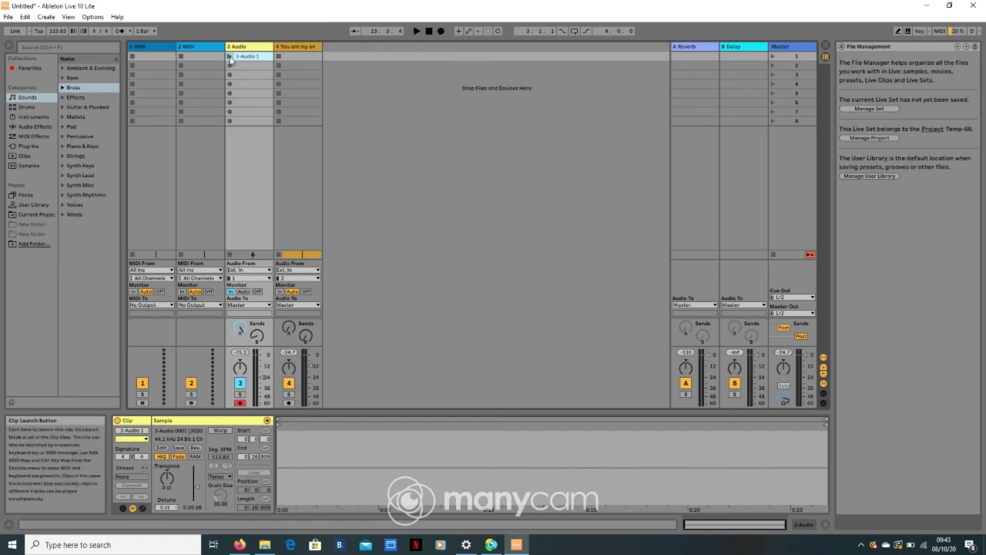
{"action": "left_click", "coordinate": [229, 58]}
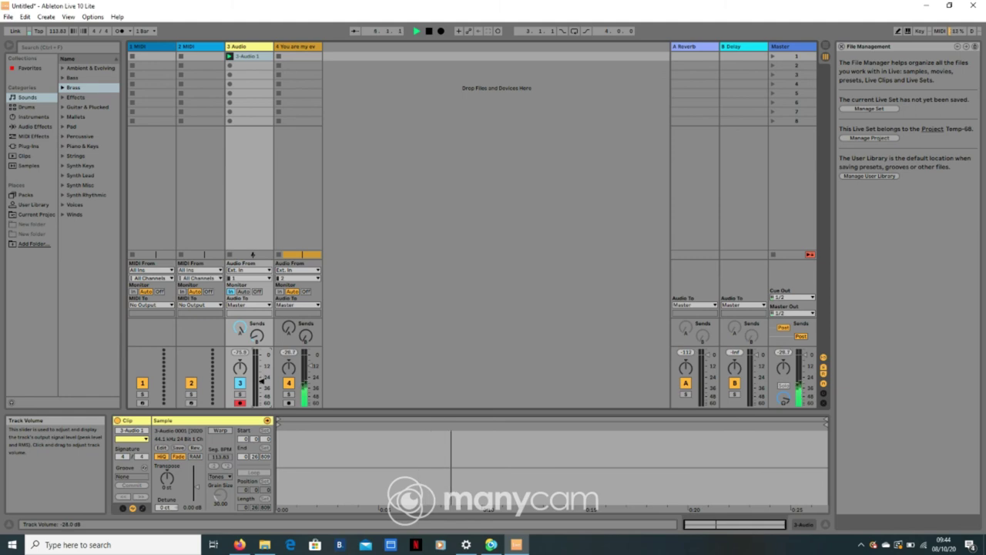
{"action": "left_click_drag", "start_coordinate": [264, 377], "coordinate": [313, 368]}
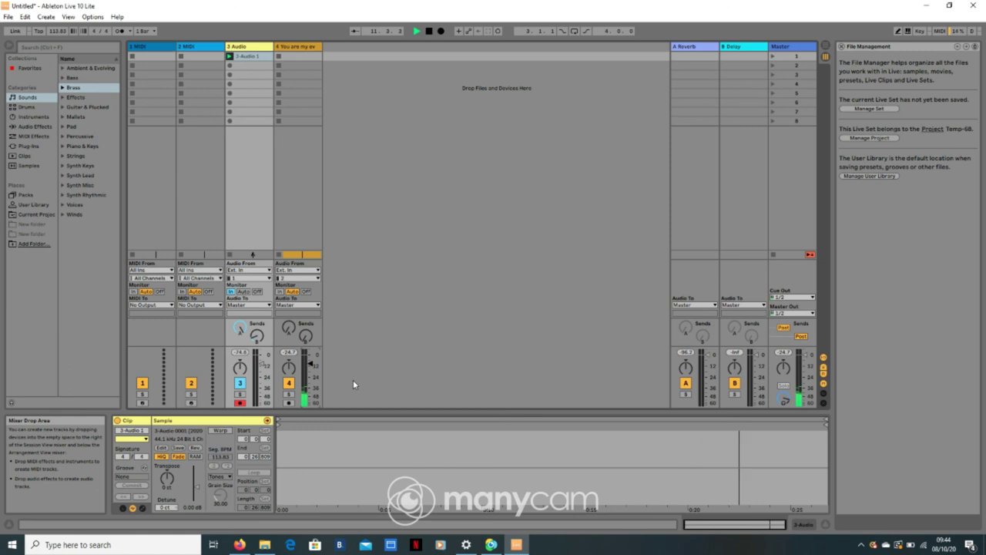
Switch to the Arrangement View and return track 3 to its arrangement playback.
{"action": "key", "text": "Tab"}
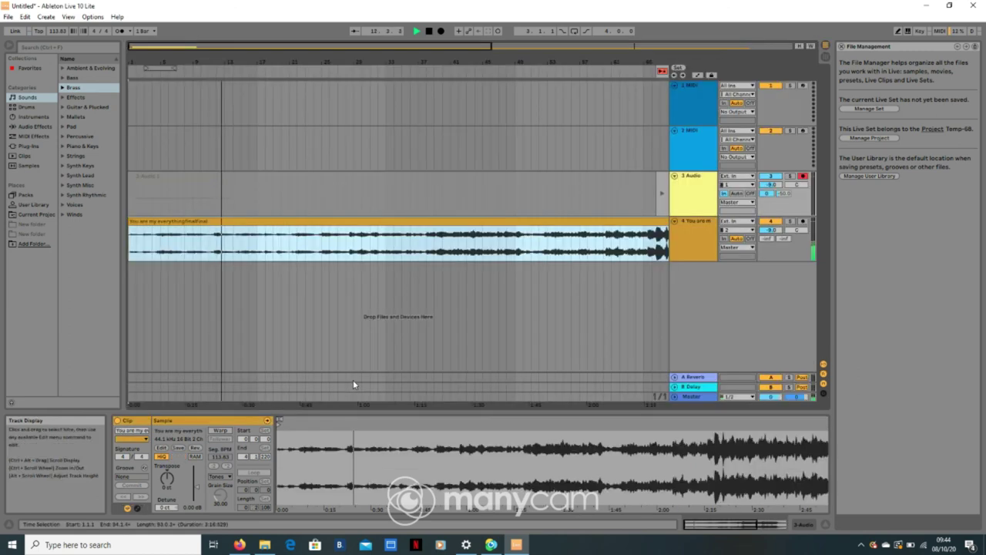
{"action": "left_click", "coordinate": [660, 180]}
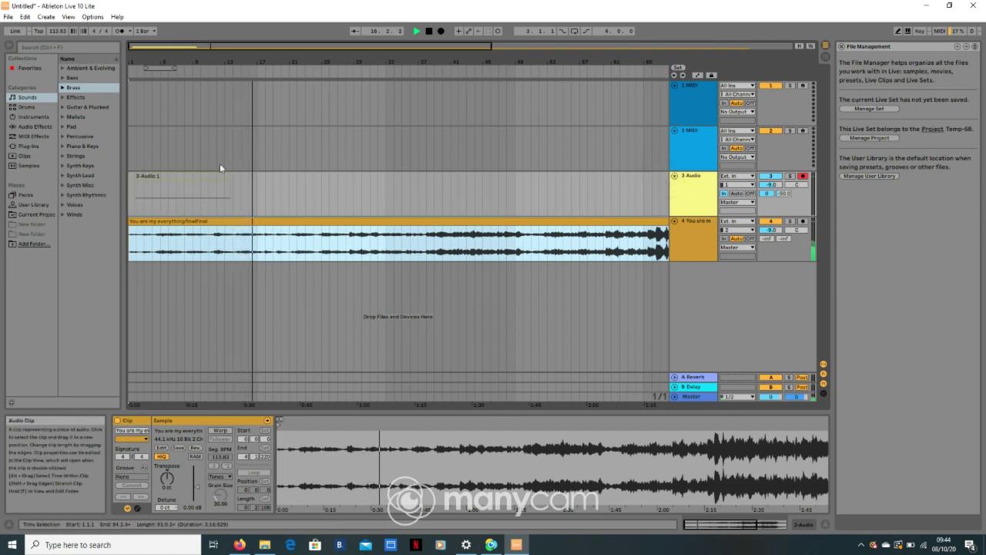
Export the Master track as the WAV file "Untitled" on the Desktop, allowing the audio to stop.
{"action": "left_click", "coordinate": [8, 17]}
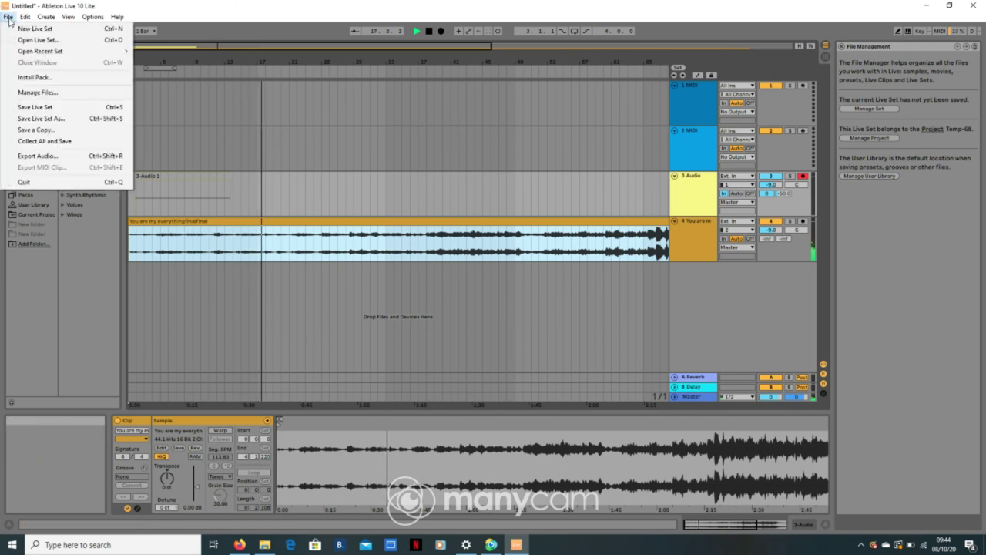
{"action": "left_click", "coordinate": [44, 155]}
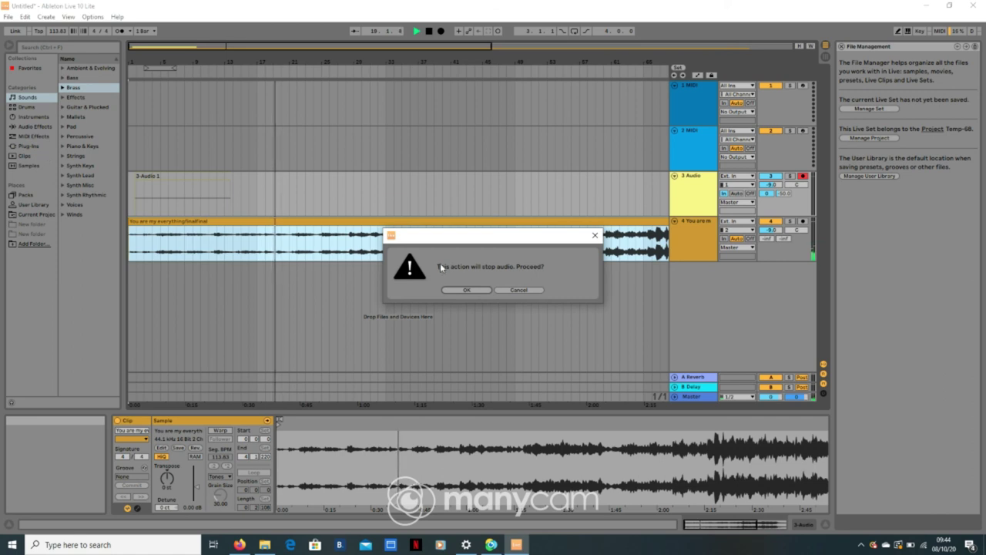
{"action": "left_click", "coordinate": [458, 290]}
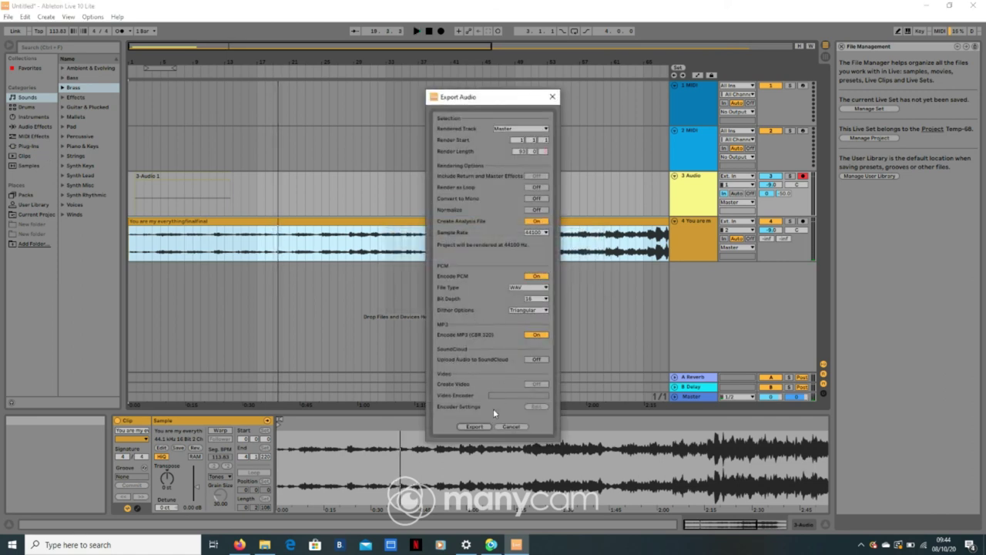
{"action": "left_click", "coordinate": [484, 426]}
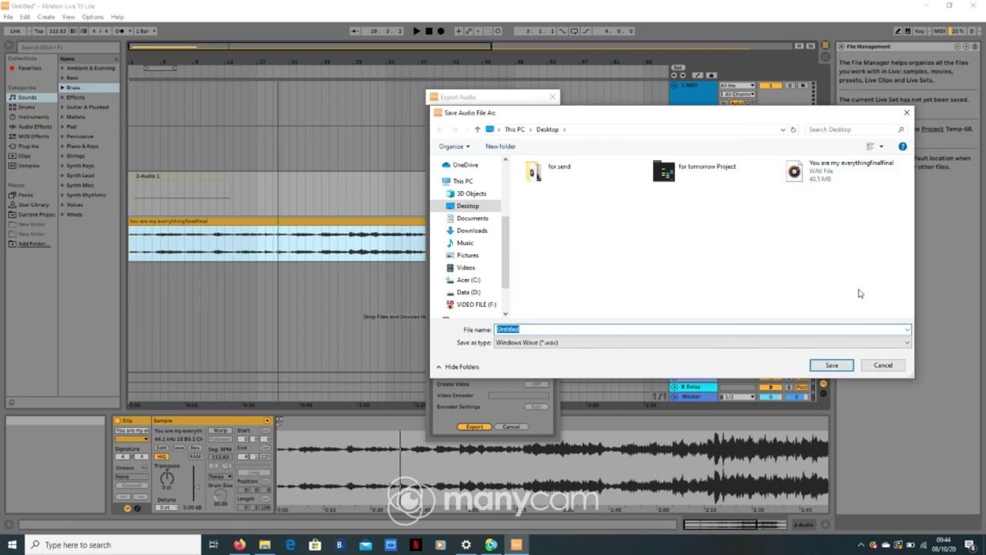
{"action": "left_click", "coordinate": [831, 367]}
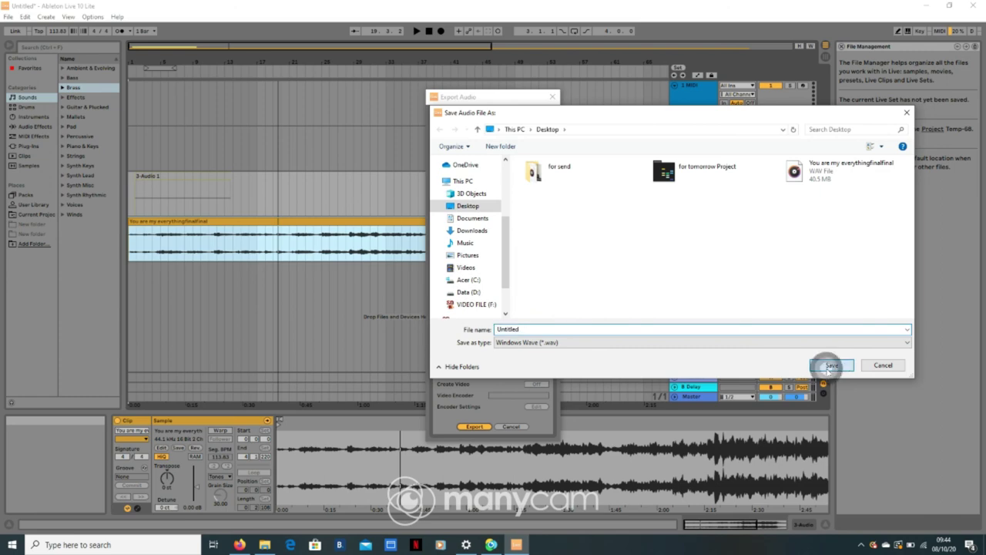